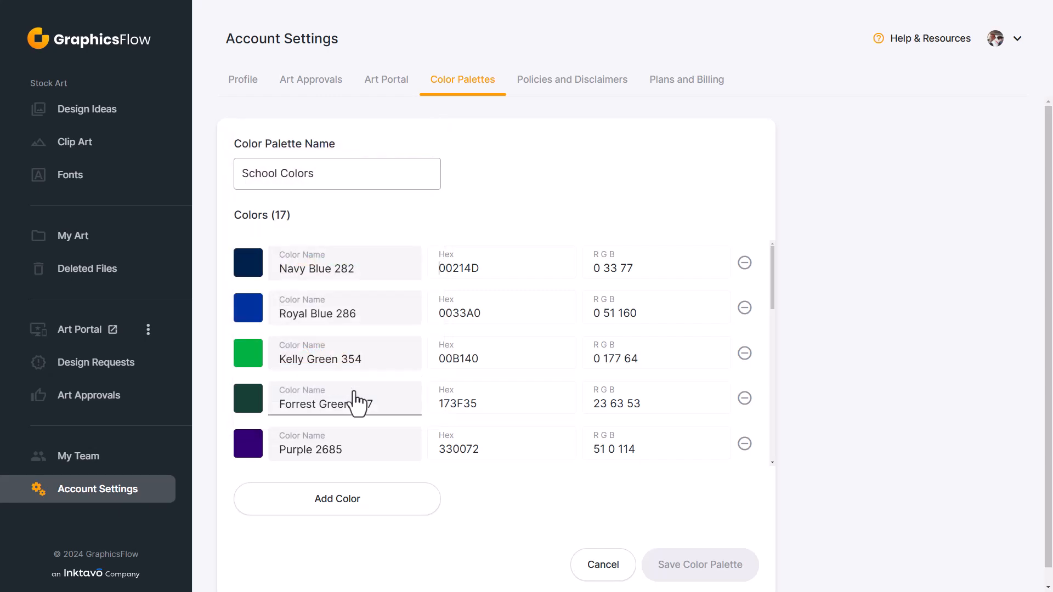
Cancel editing the School Colors palette and return to the color palette management page of the account settings.
left_click(604, 567)
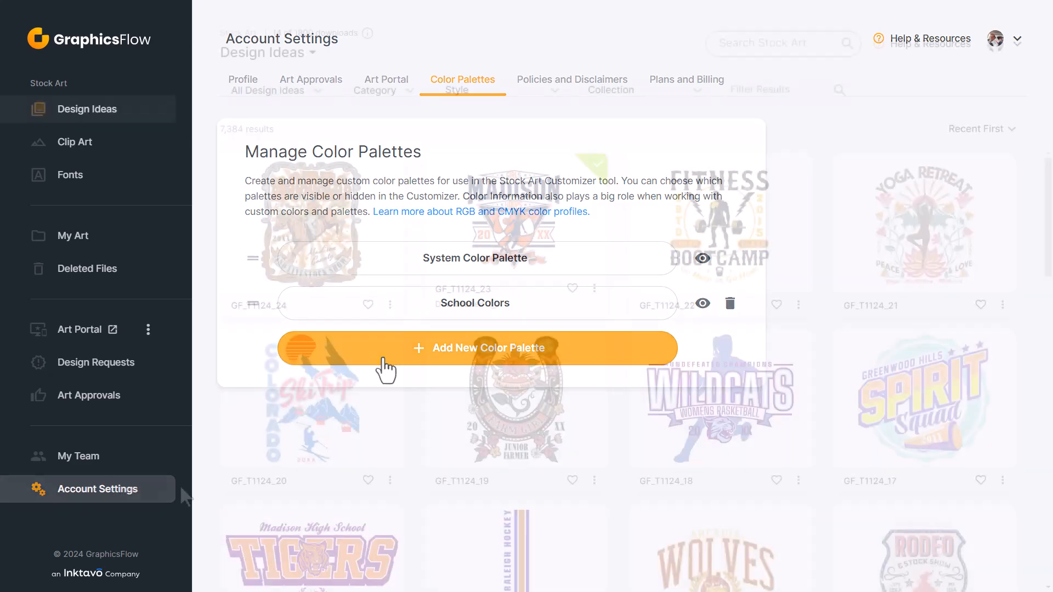
left_click(130, 494)
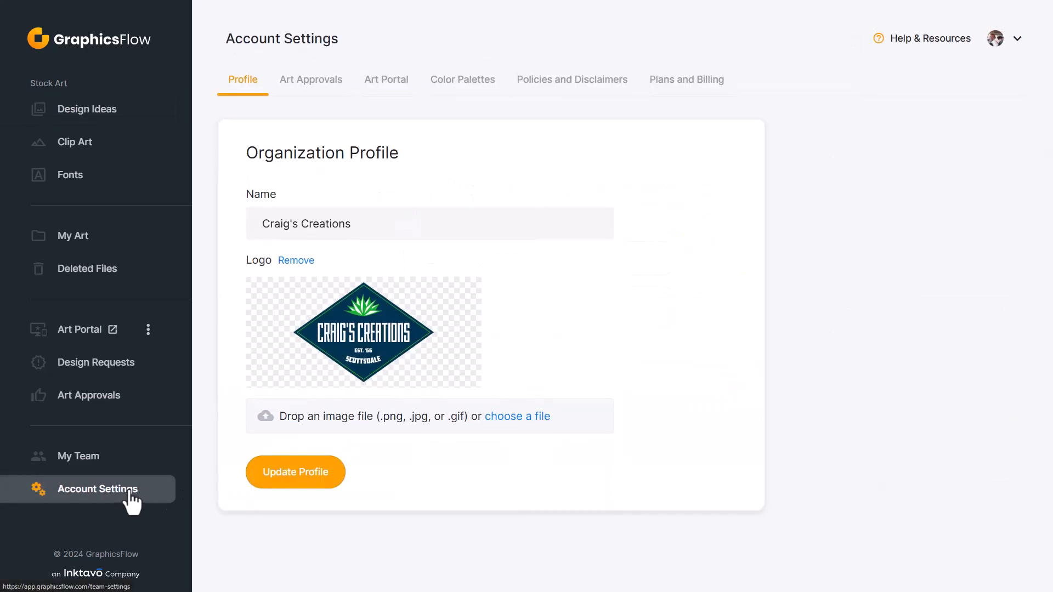
left_click(451, 93)
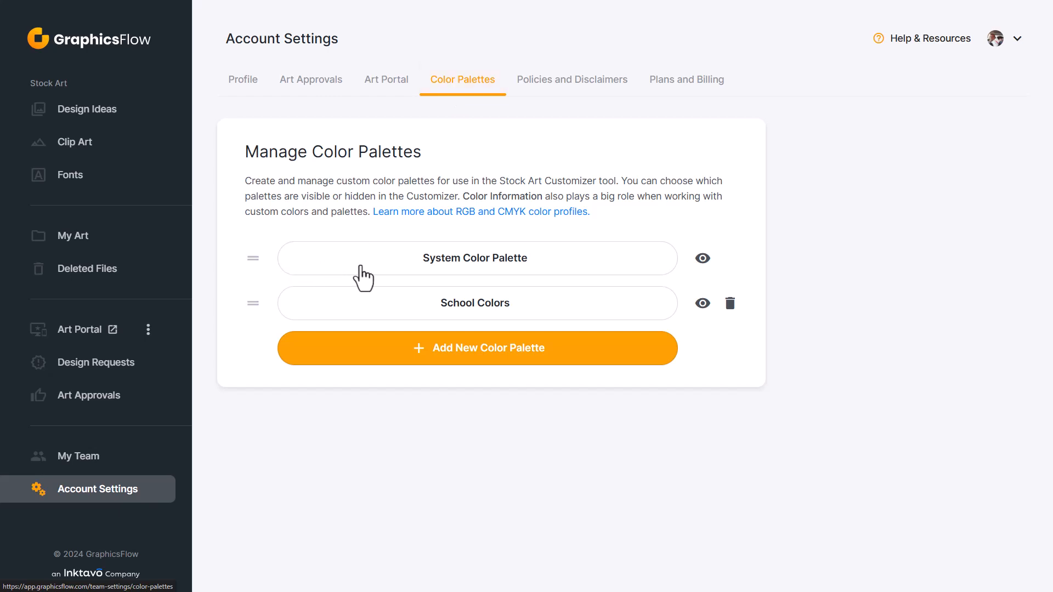
Examine the swatches of the System Color Palette, close it, and move School Colors above it in the palette order.
left_click(361, 266)
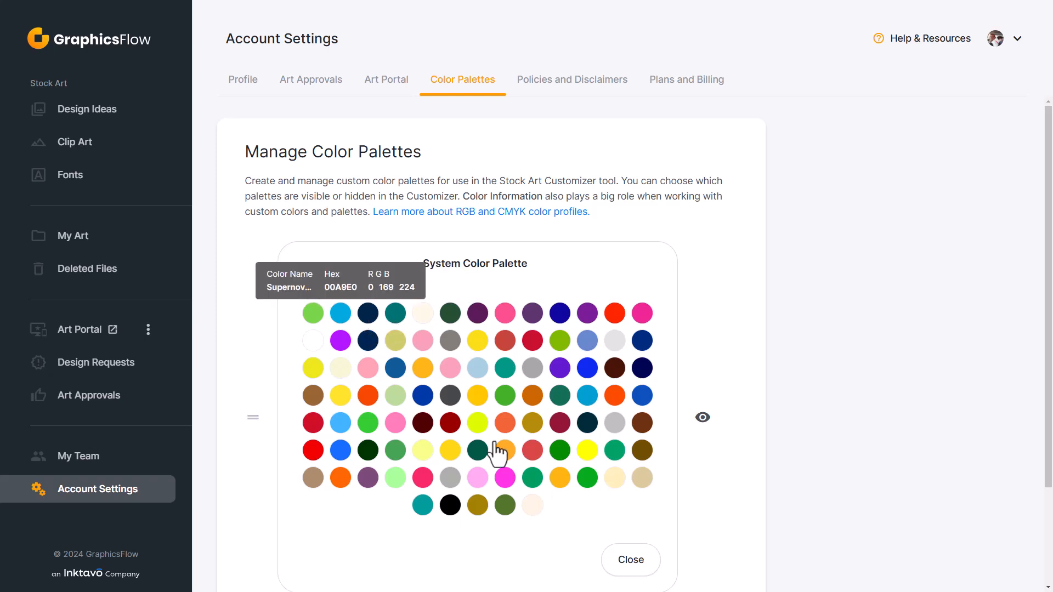
left_click(631, 560)
left_click_drag(253, 304, 257, 253)
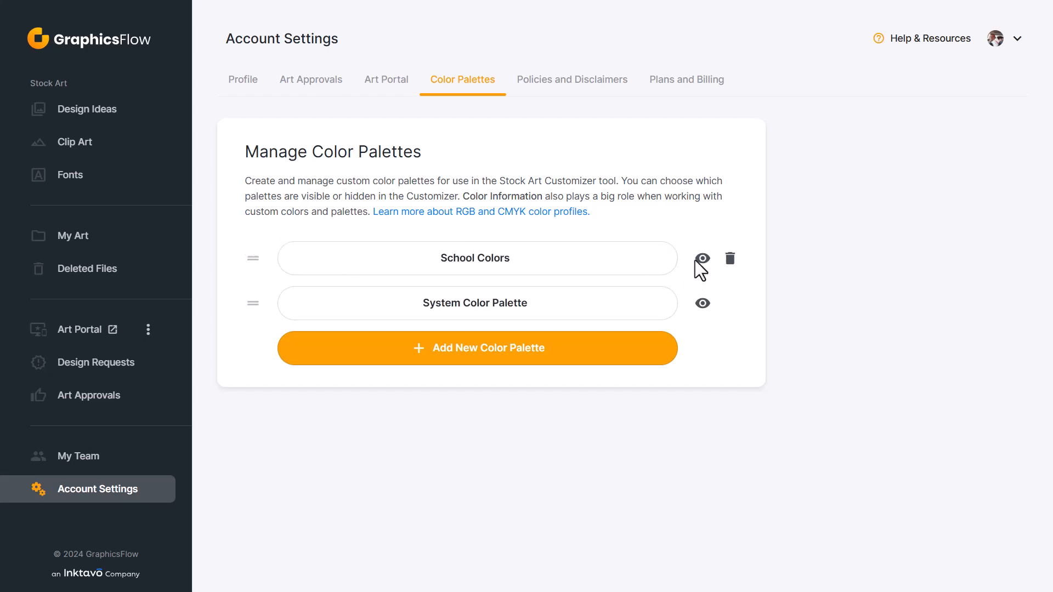
Toggle the School Colors palette's visibility off and back on, and hide the System Color Palette.
left_click(701, 259)
left_click(702, 258)
left_click(702, 305)
Create a new color palette named DTF Optimized Colors and add a first color entry to it.
left_click(472, 359)
left_click(302, 177)
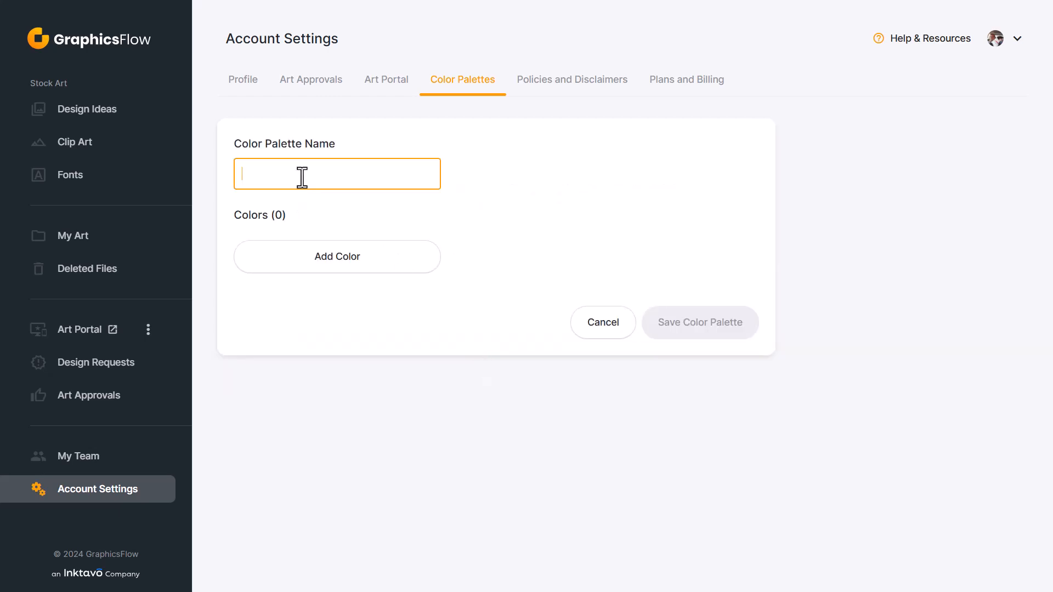
type("DTF Optimized Colors")
left_click(372, 268)
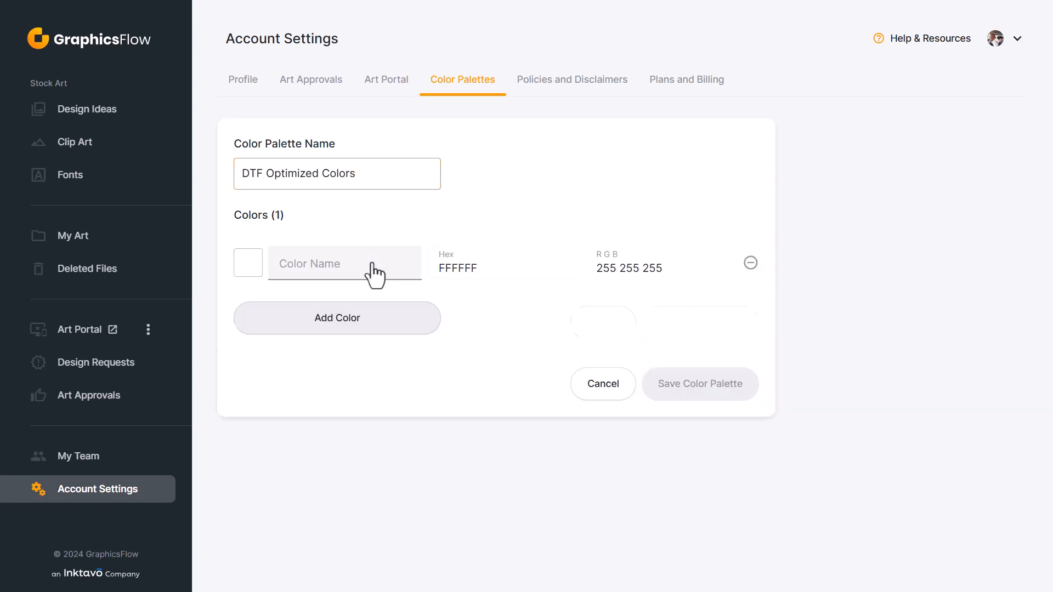
Set the new color entry to dark red 9F0707 and name it Cardinal.
left_click(247, 263)
left_click(424, 327)
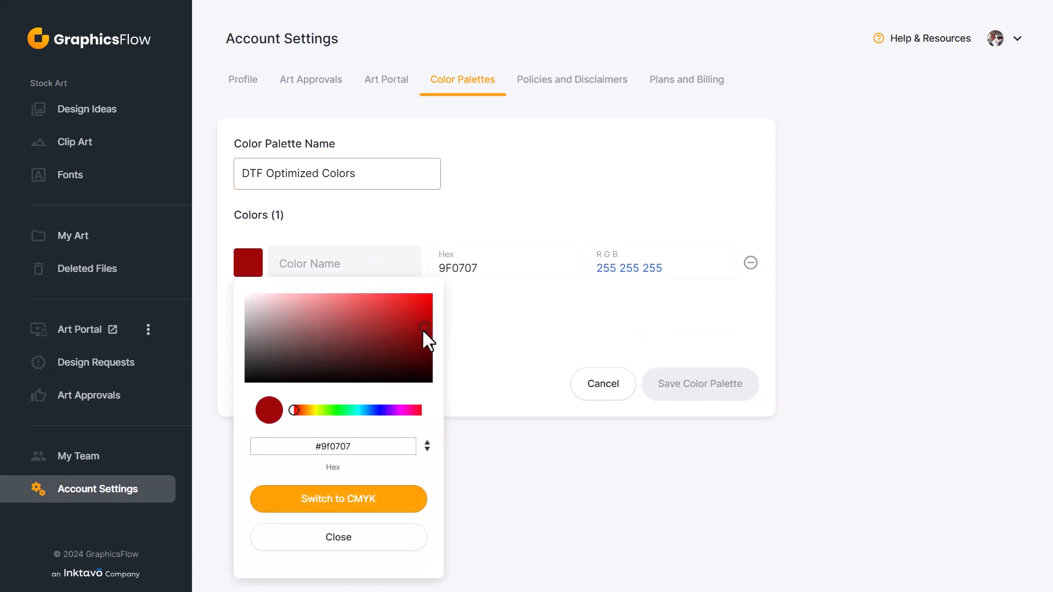
left_click(480, 311)
left_click(354, 269)
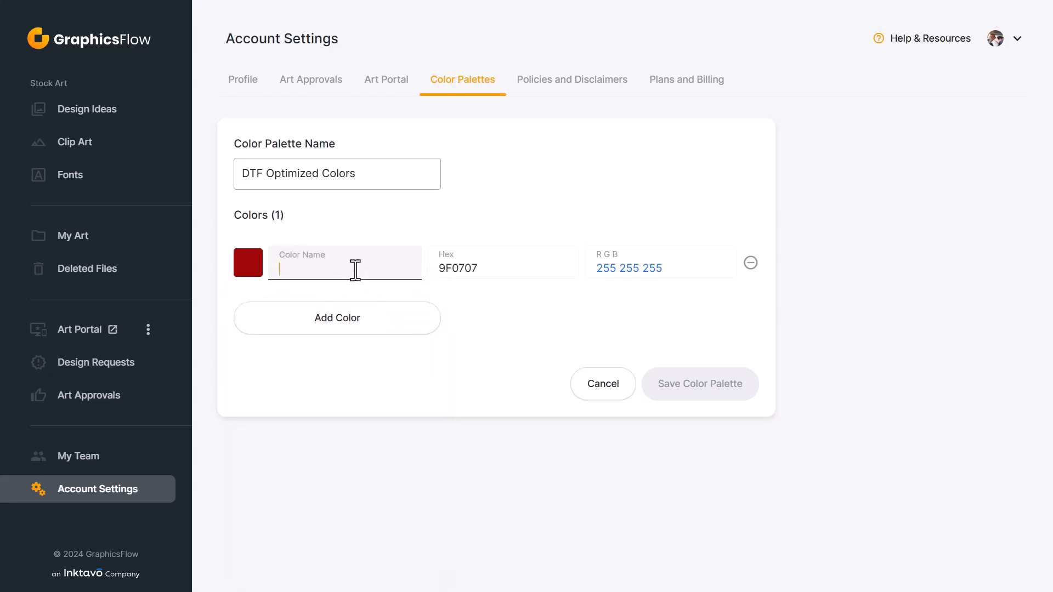
type("Cardinal")
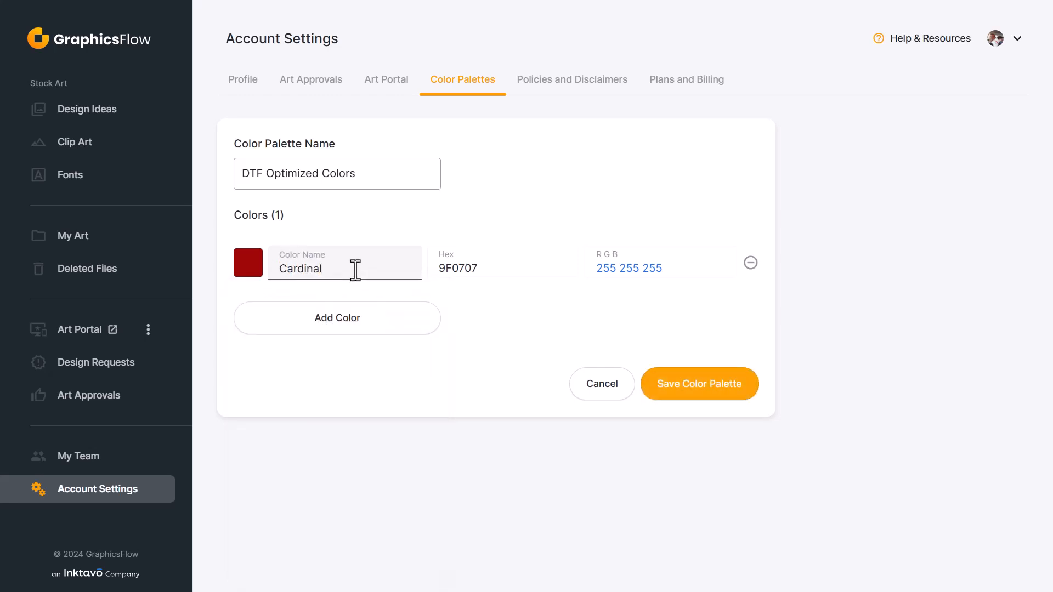
Replace Cardinal's hex code with 9C1F2E and close the color picker.
left_click(249, 272)
left_click_drag(364, 447, 278, 436)
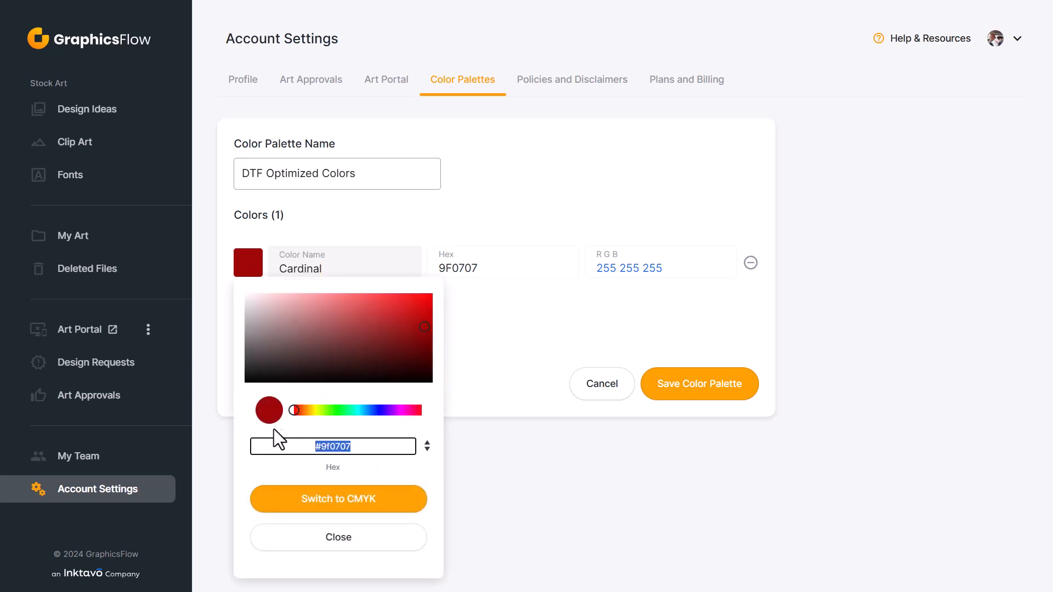
type("#9c1f2e")
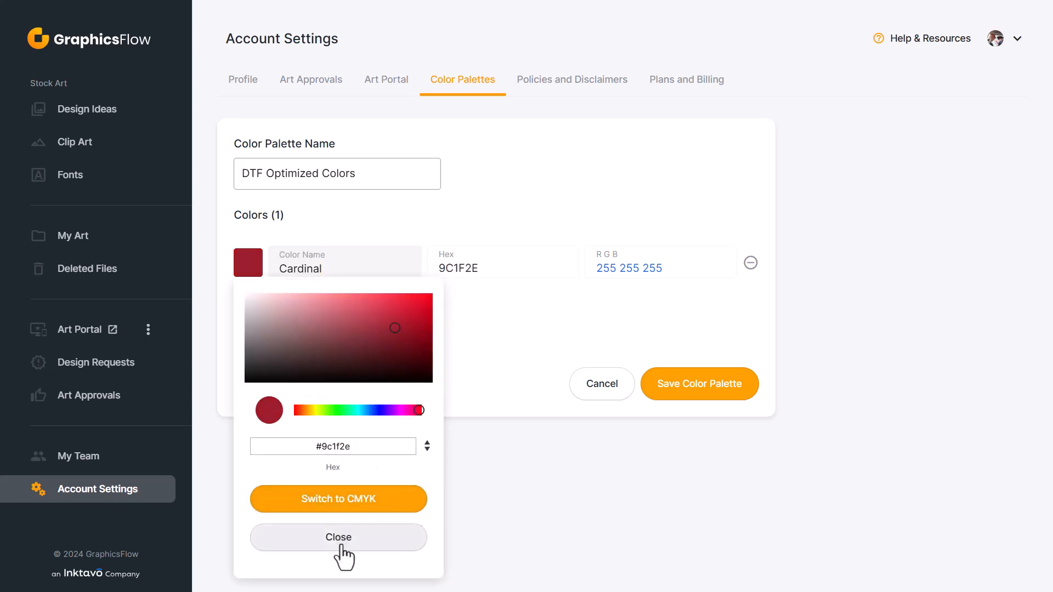
left_click(339, 538)
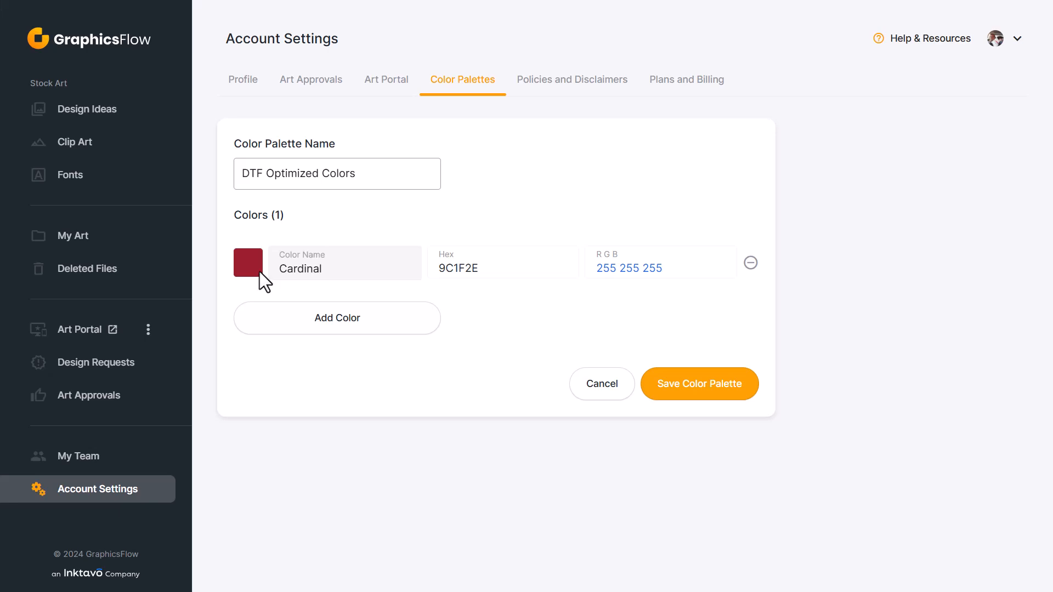
Request the CMYK color profile for Cardinal, opt out of future disclaimers, and open the linked information on RGB and CMYK profiles.
left_click(259, 272)
left_click(302, 506)
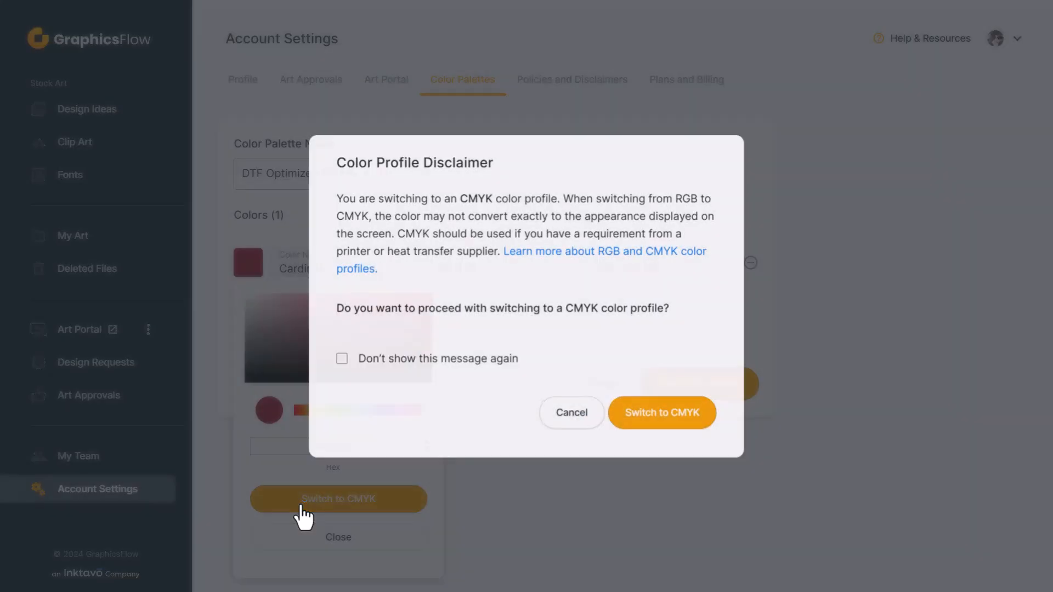
left_click(343, 362)
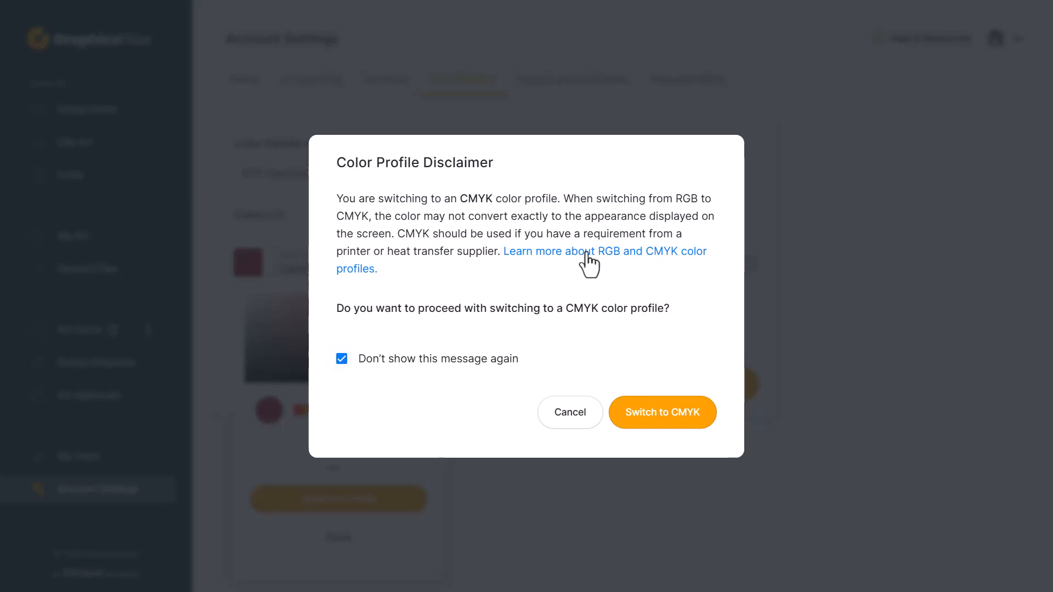
left_click(587, 253)
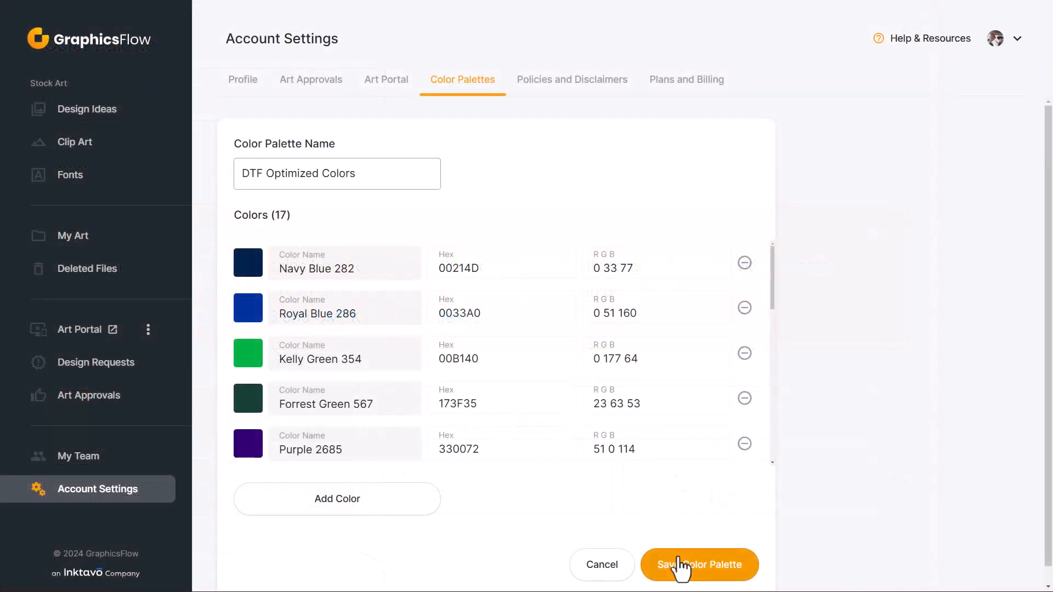
Save the DTF Optimized Colors palette and move it to the first place in the palette order.
left_click(683, 568)
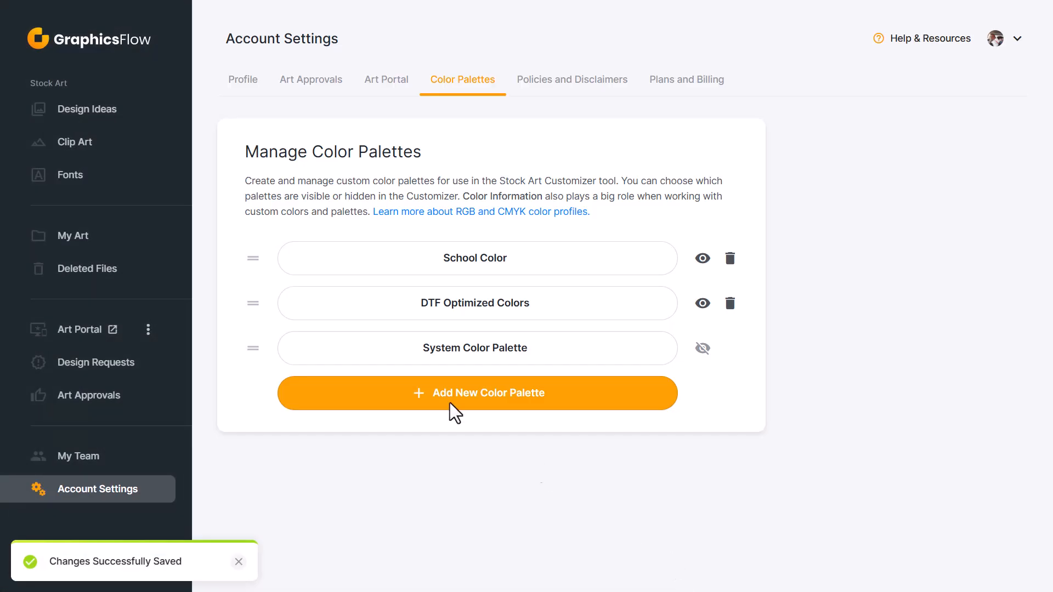
left_click_drag(251, 305, 253, 269)
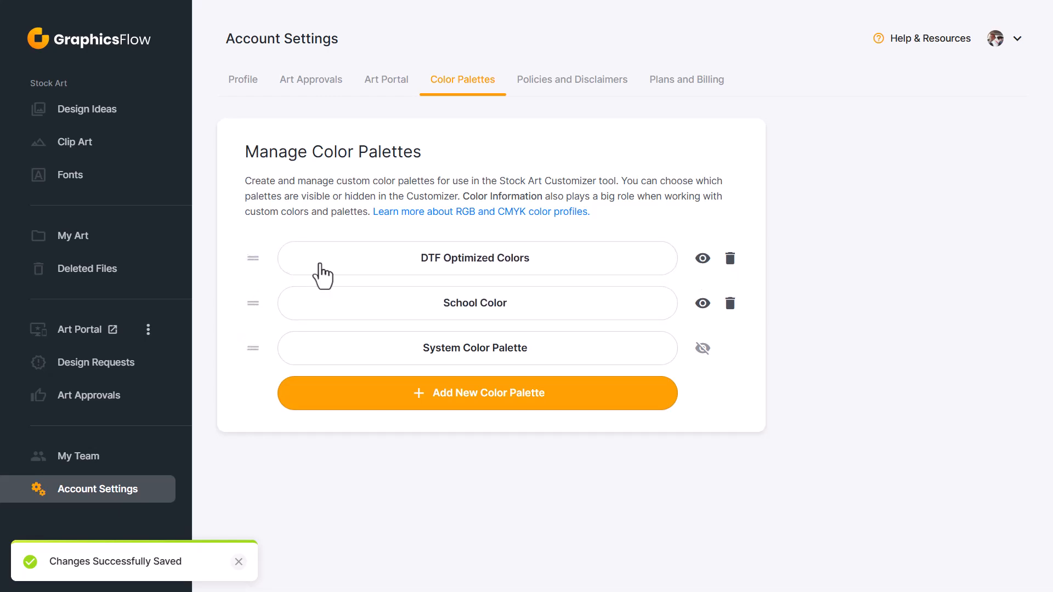
Expand the DTF Optimized Colors palette, examine its swatches, and open it for editing.
left_click(654, 281)
mouse_move(561, 317)
mouse_move(511, 316)
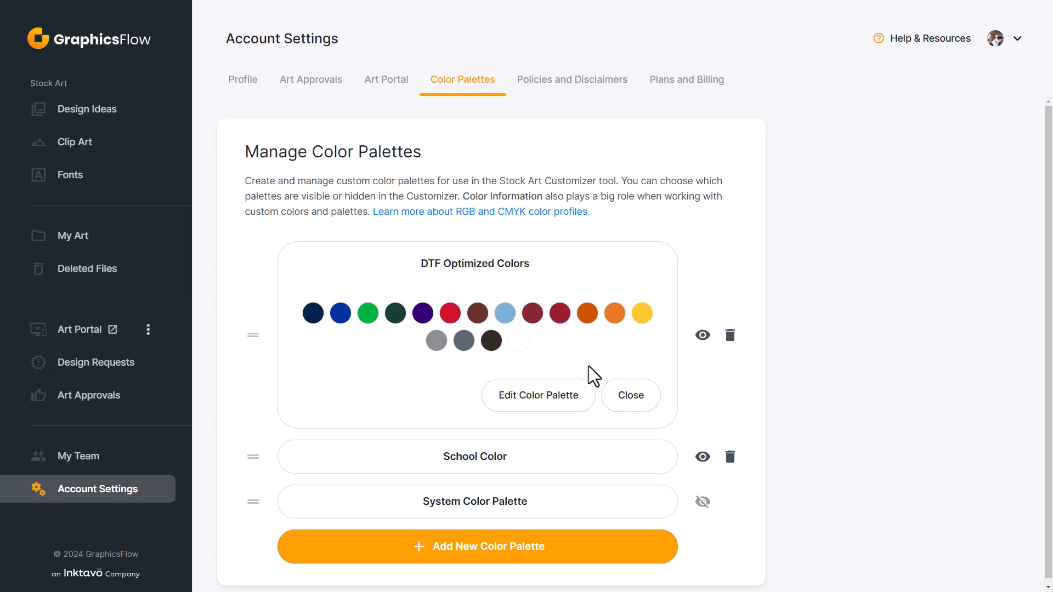
left_click(563, 403)
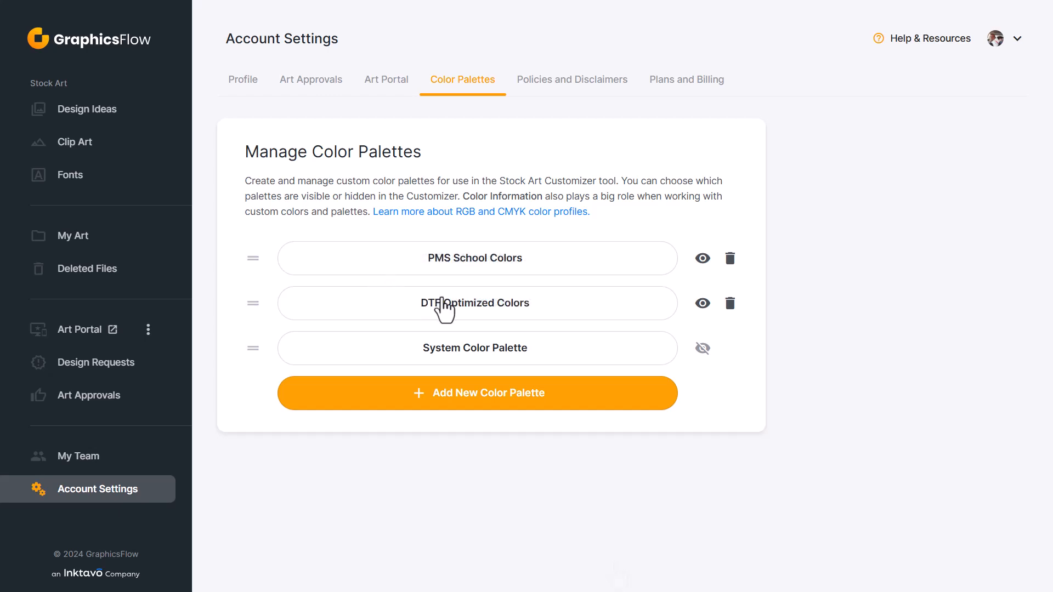
Examine the swatches of the PMS School Colors palette and open it for editing at the first color's name.
left_click(526, 270)
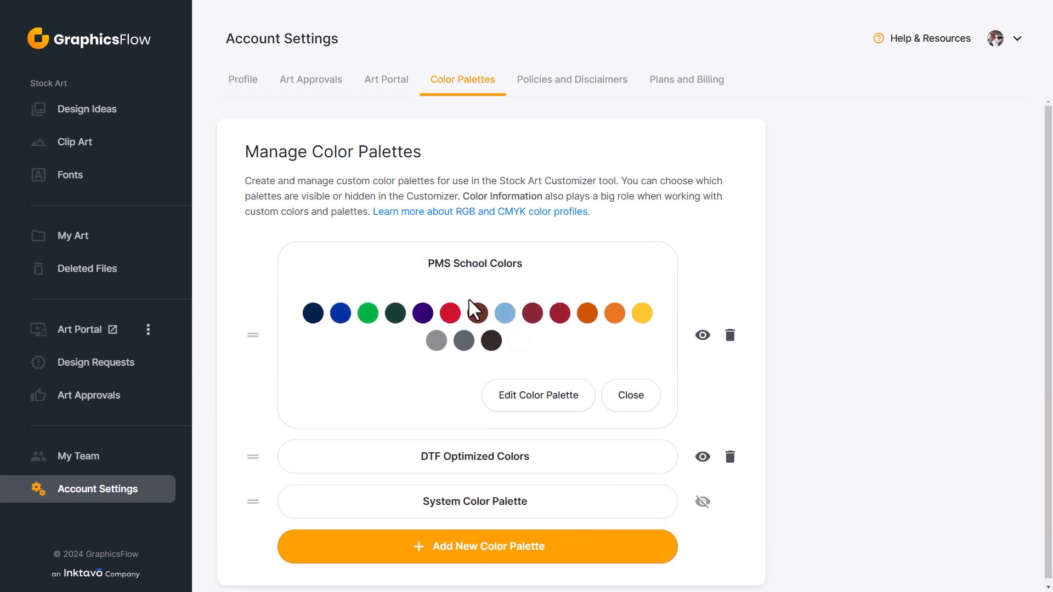
mouse_move(451, 314)
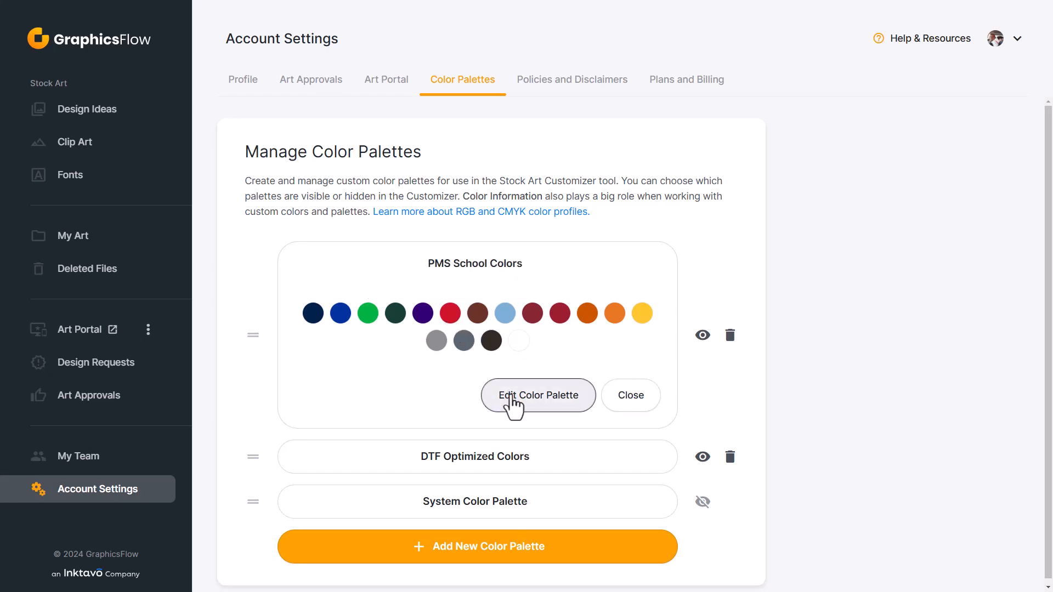
left_click(512, 399)
left_click(363, 270)
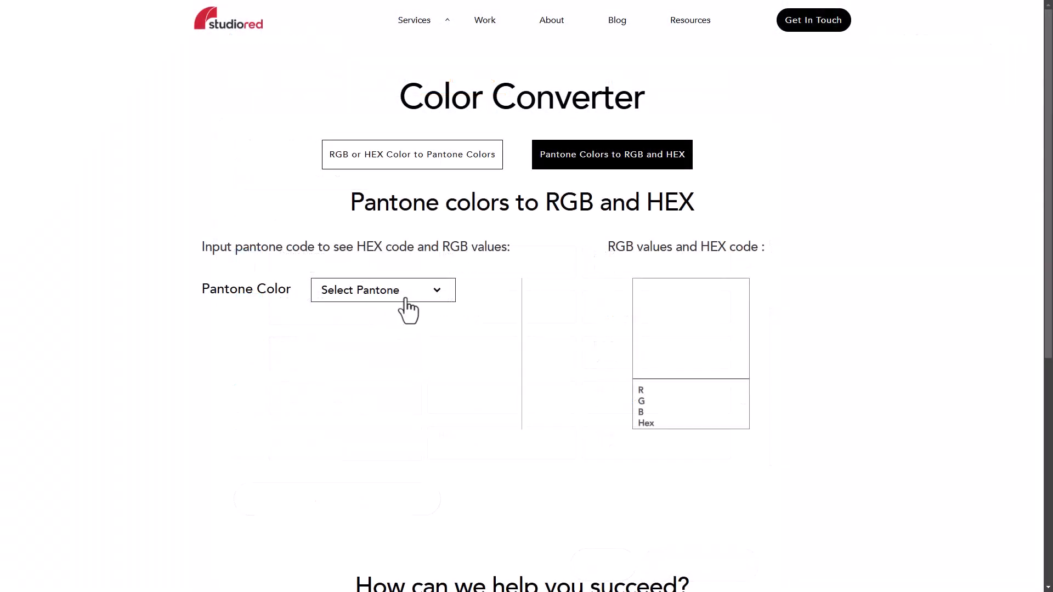
In the StudioRed Color Converter, look up Pantone 123 C and select its hex code.
left_click(437, 289)
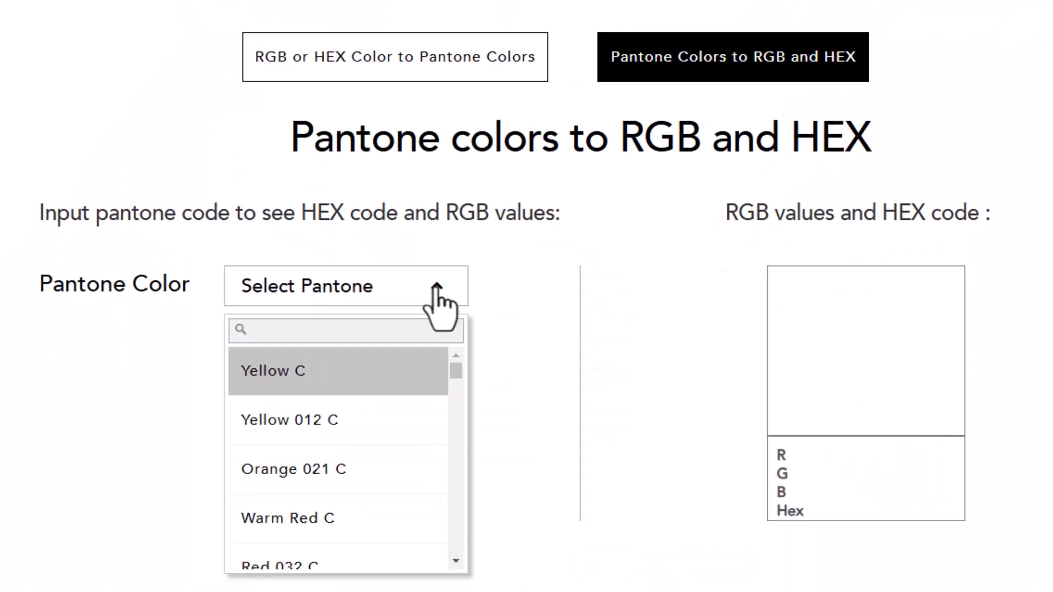
type("123")
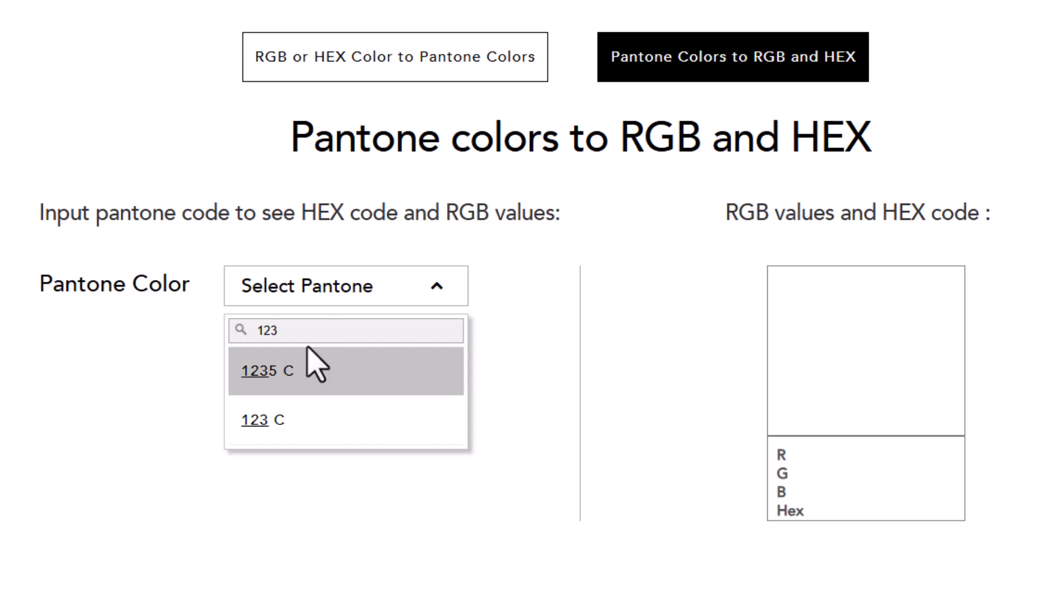
left_click(269, 421)
left_click_drag(872, 511, 813, 513)
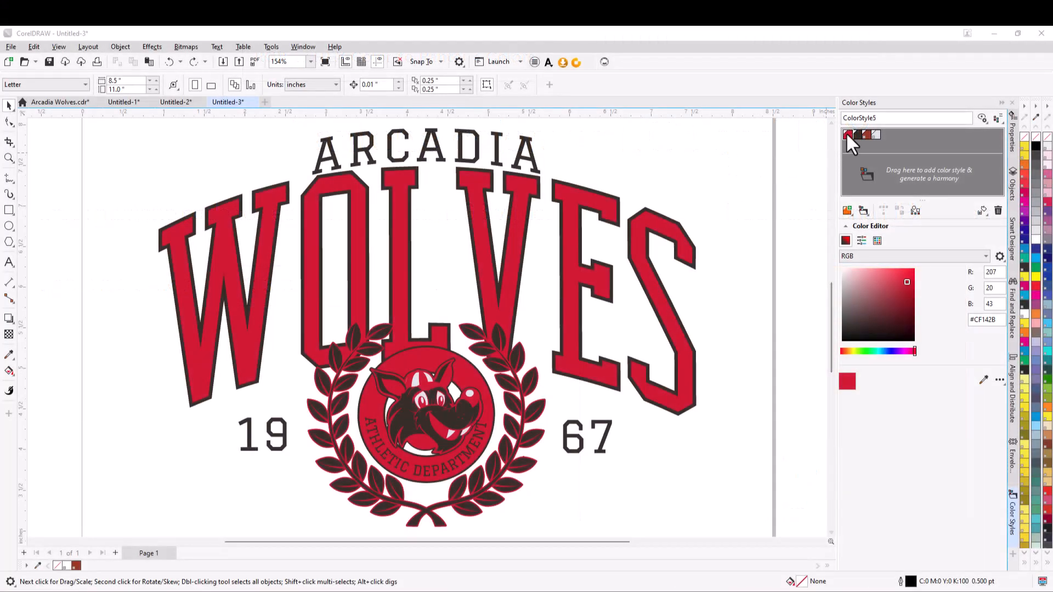
Switch to CorelDRAW and change the Wolves design's red color style to PANTONE 711 C from the PANTONE+ Solid Coated-V5 palette.
left_click(847, 134)
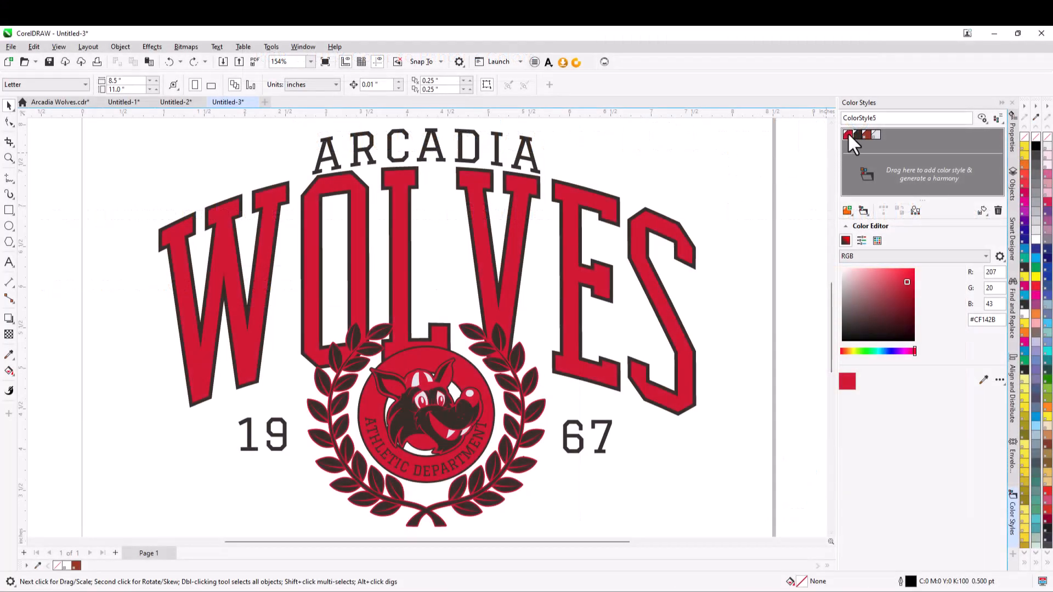
left_click(879, 239)
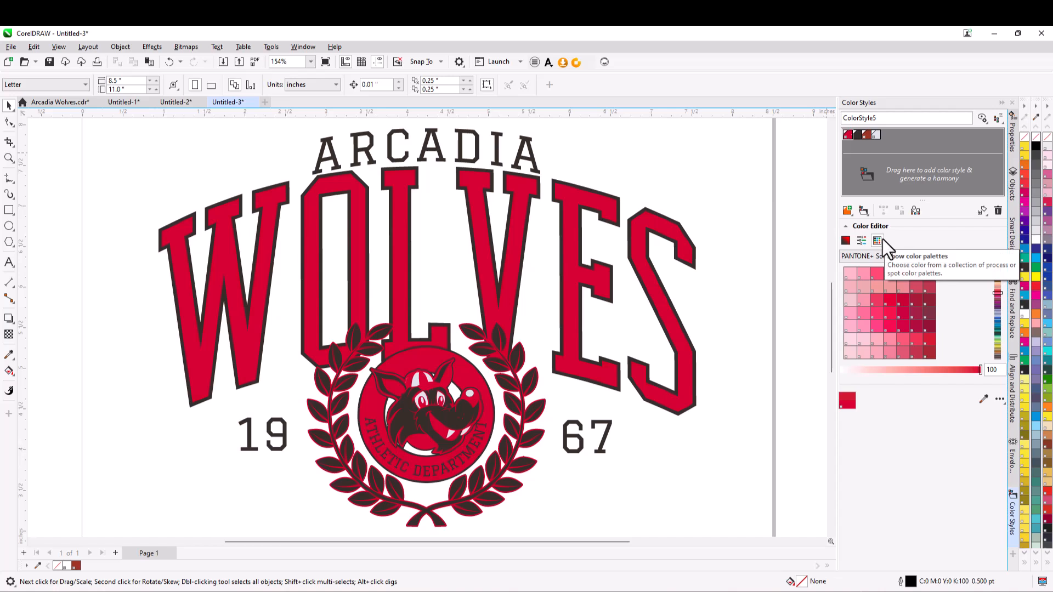
left_click(928, 340)
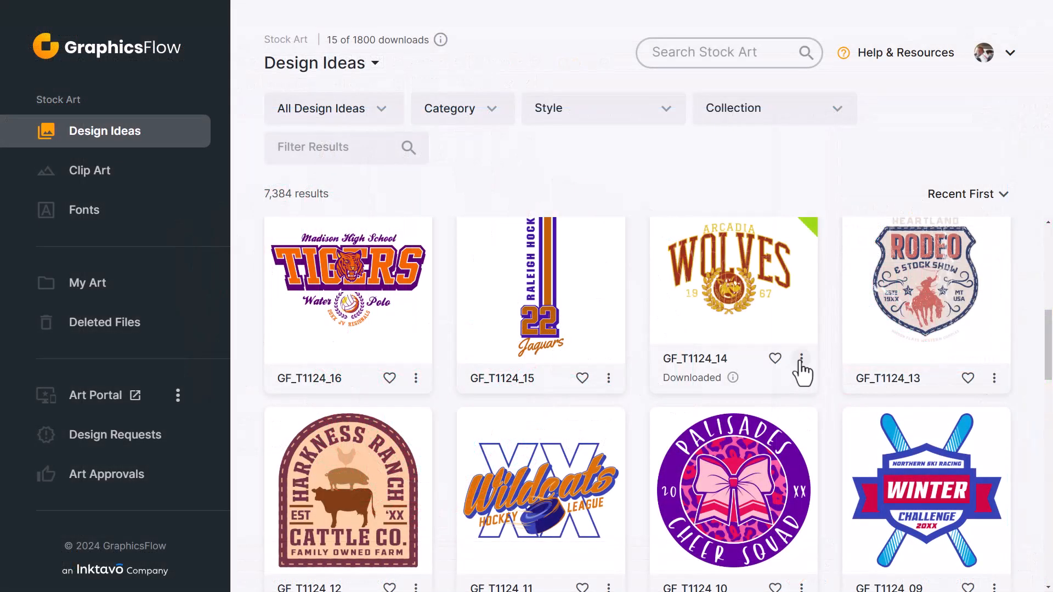
In GraphicsFlow, customize design GF_T1124_14 and replace its dark red #9C301A with the near-black #332B24 from PMS School Colors.
left_click(801, 359)
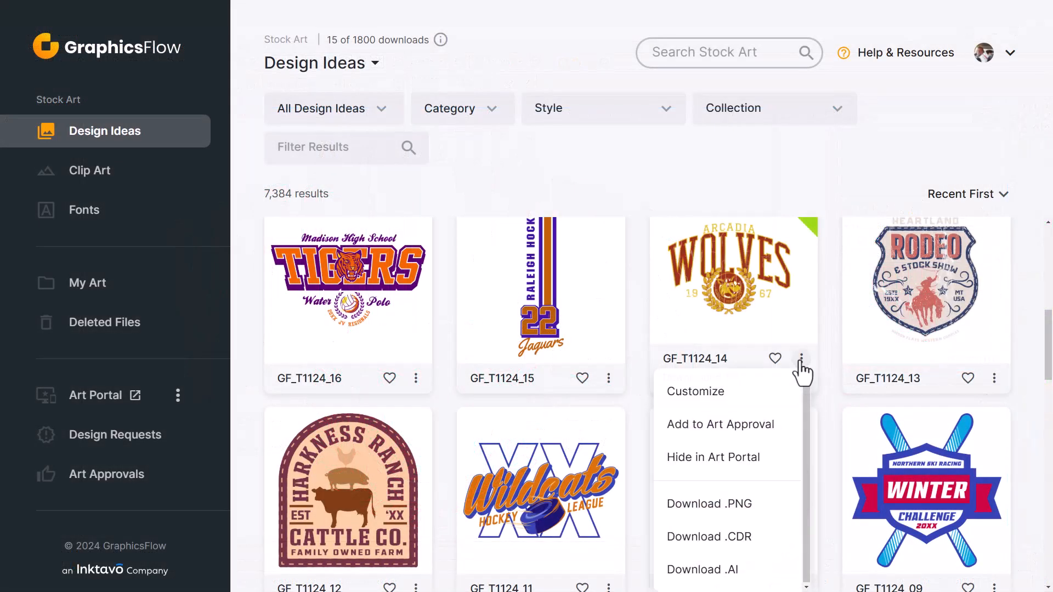
left_click(727, 393)
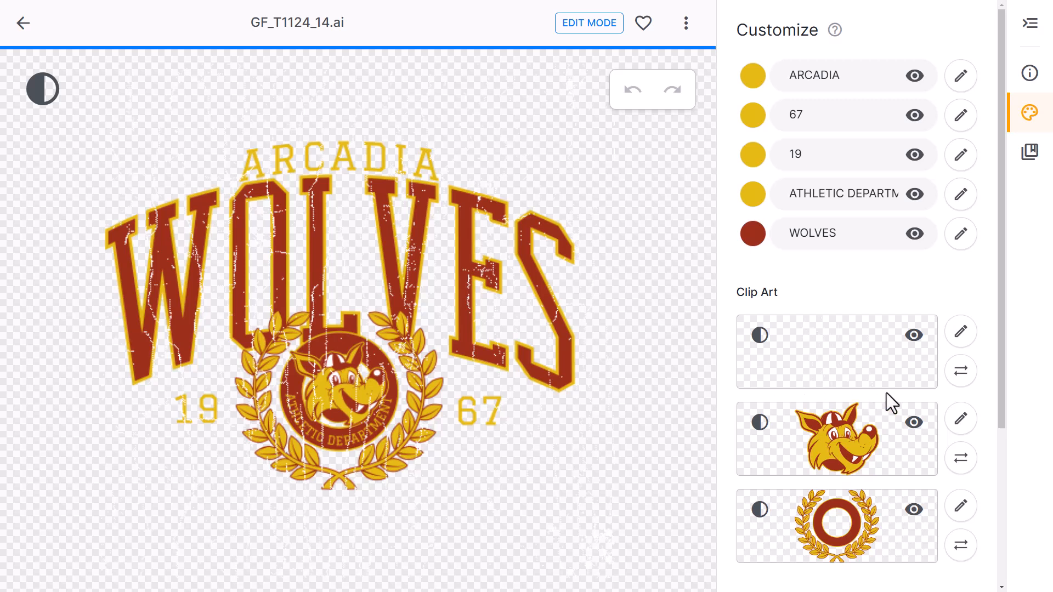
scroll(888, 393, "down", 4)
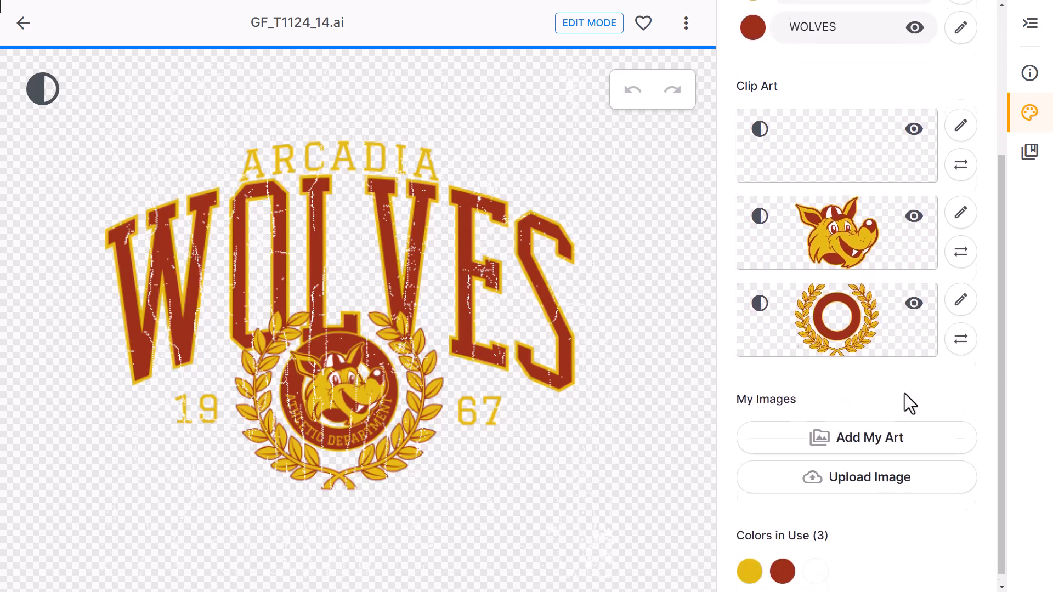
left_click(784, 567)
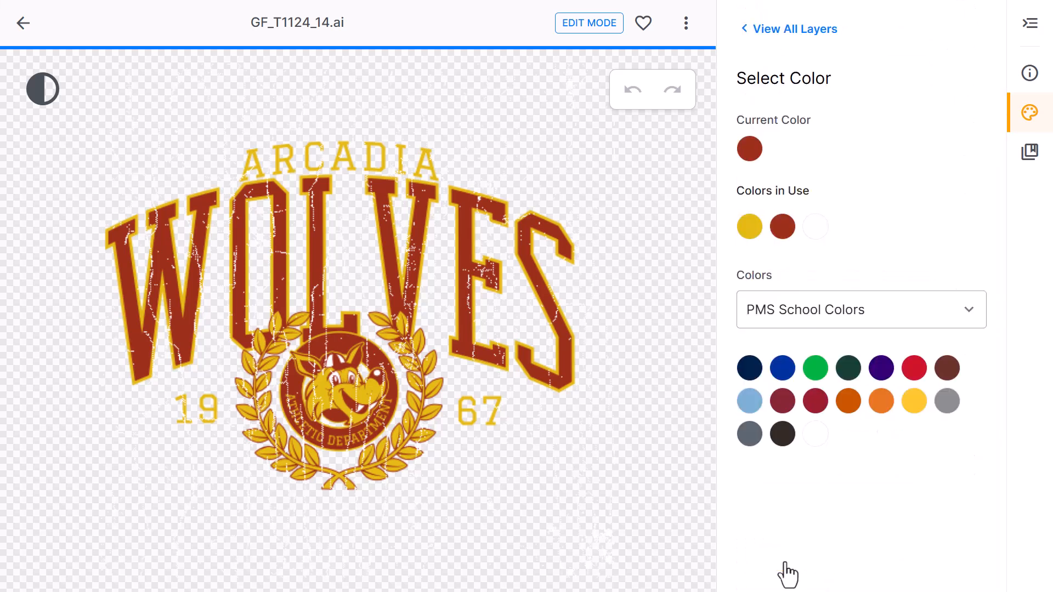
left_click(973, 323)
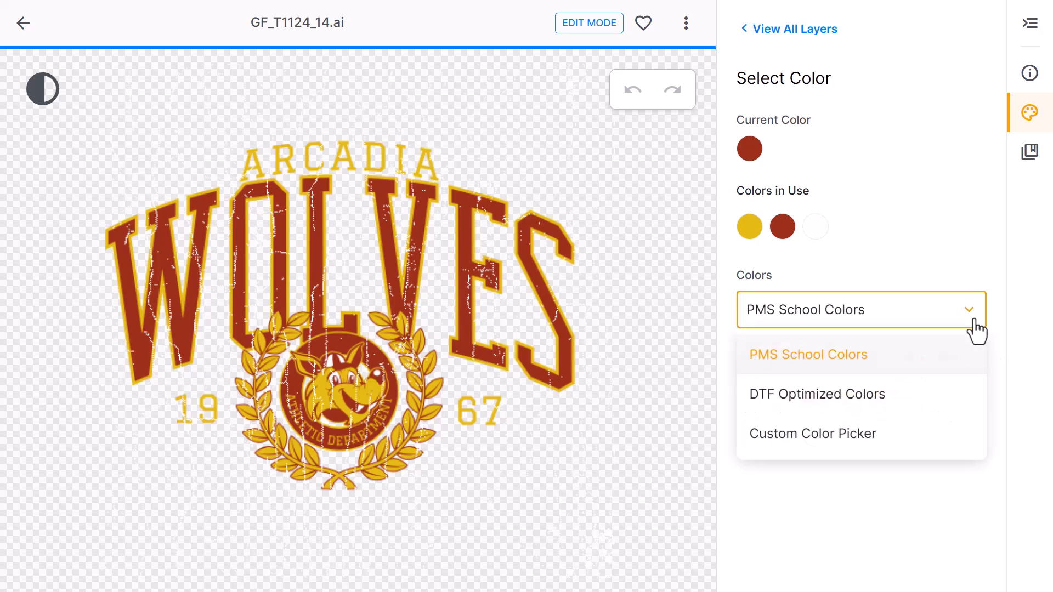
left_click(866, 356)
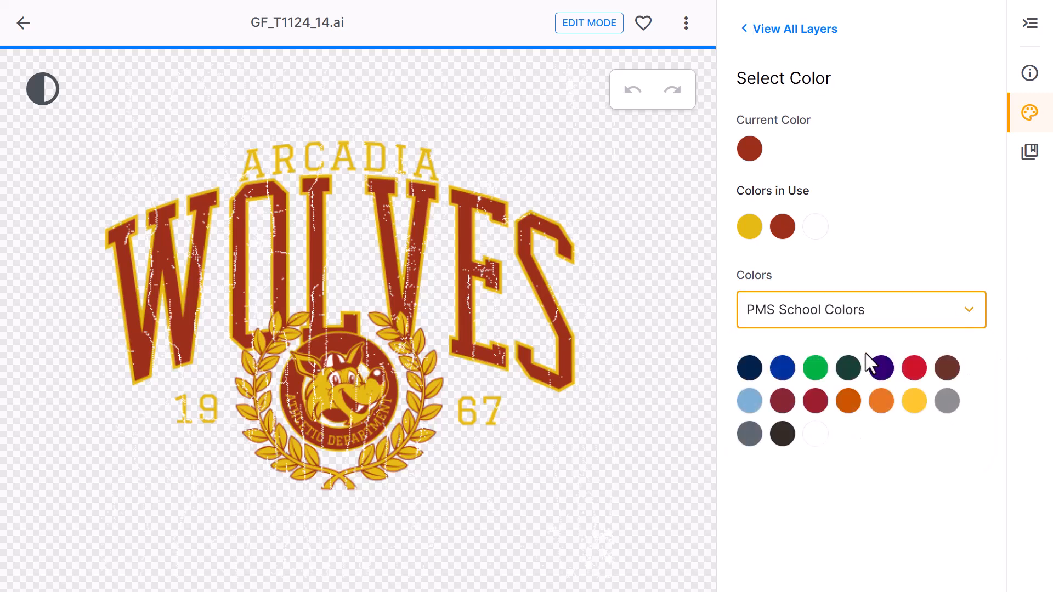
left_click(784, 435)
left_click(930, 565)
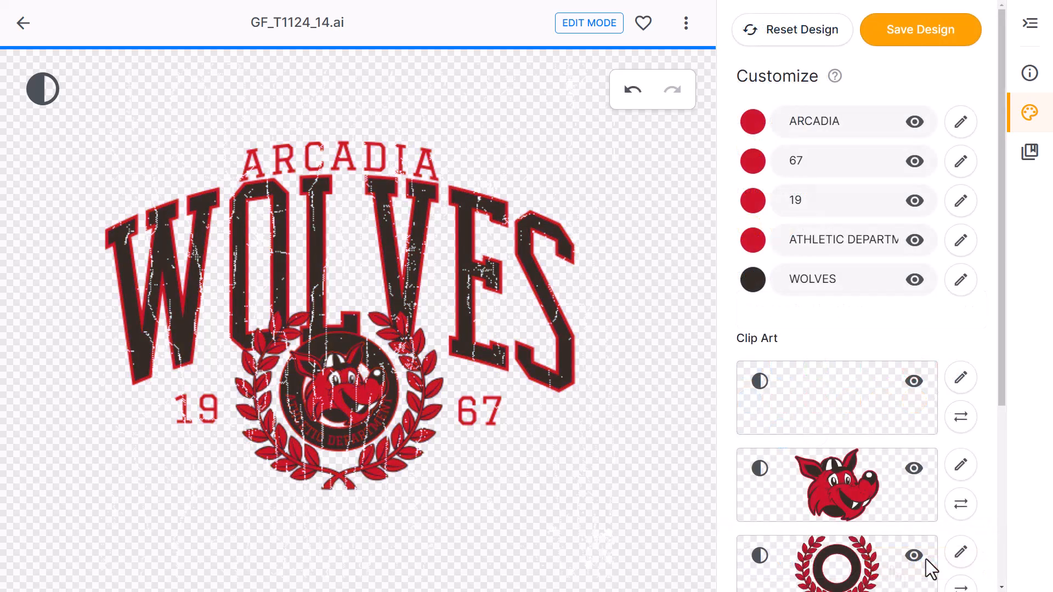
Set the outline color of the WOLVES text to Silver 877 from PMS School Colors.
left_click(960, 281)
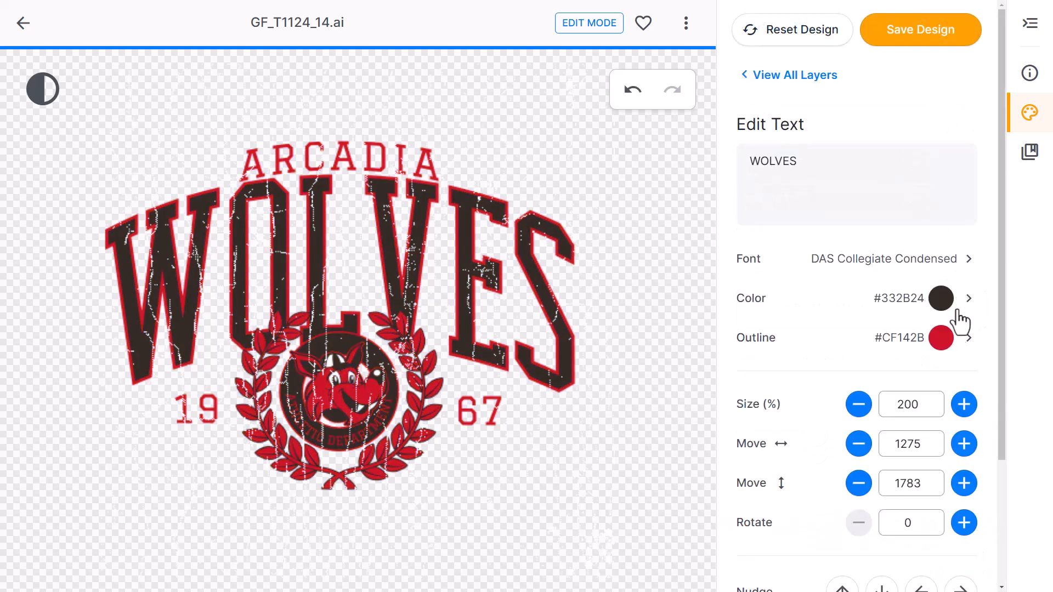
left_click(944, 339)
left_click(947, 482)
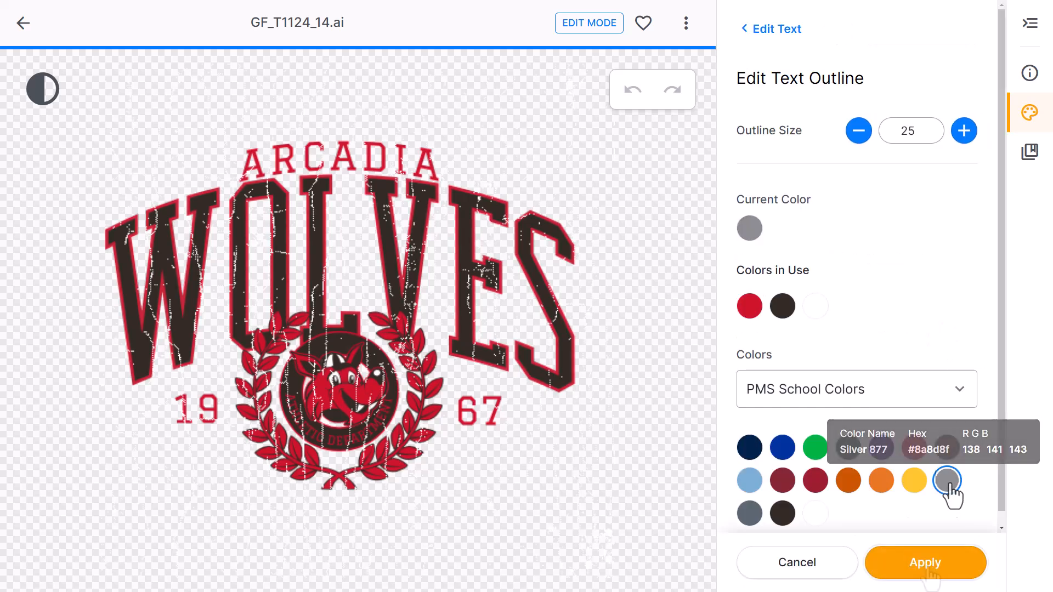